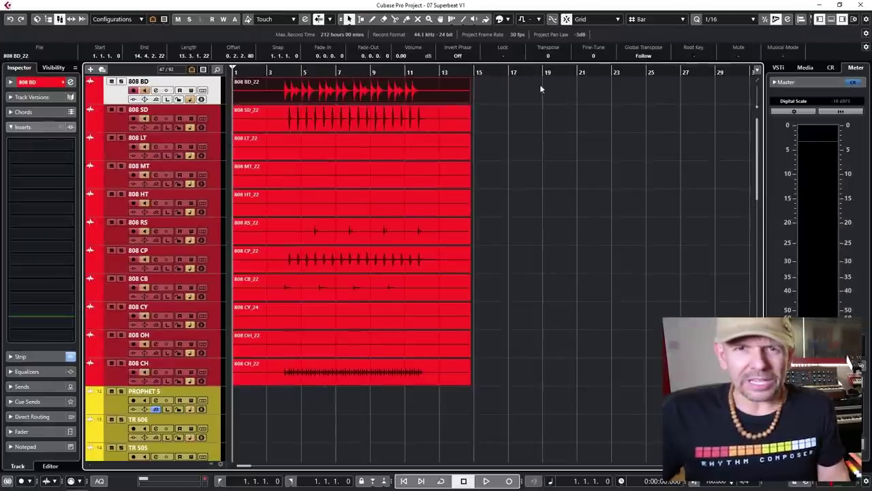
# - Trim all the 808 drum recordings at the project's start to an eight-bar pattern running from bar 5 to bar 13
pyautogui.scroll(8, 287, 114)
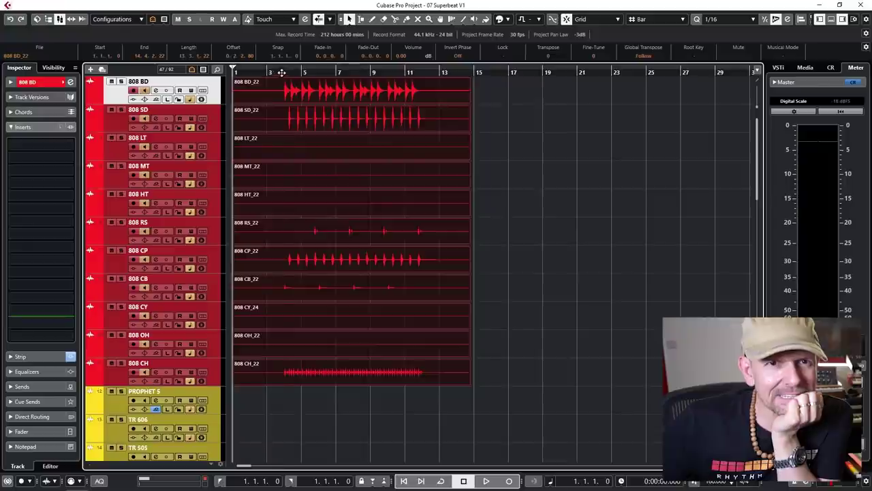
pyautogui.scroll(-8, 287, 119)
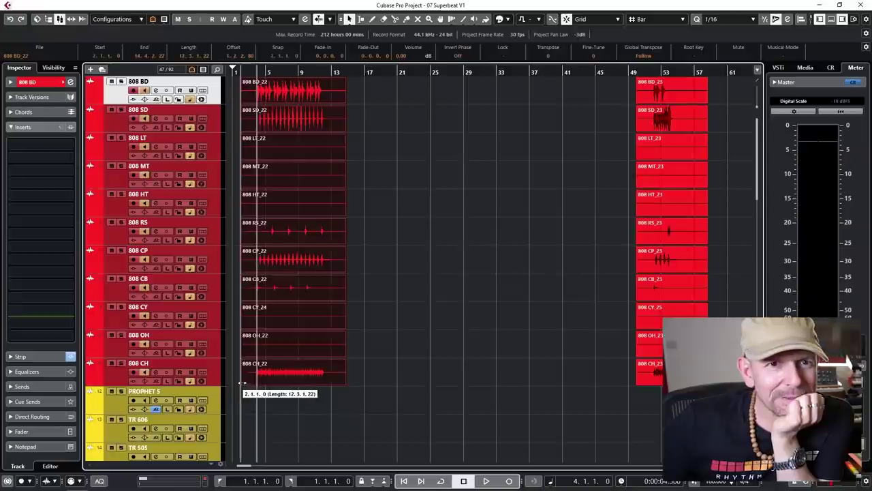
pyautogui.moveTo(243, 382); pyautogui.dragTo(322, 379)
pyautogui.click(282, 155)
pyautogui.scroll(2, 267, 78)
pyautogui.hotkey('ctrl', 'a')
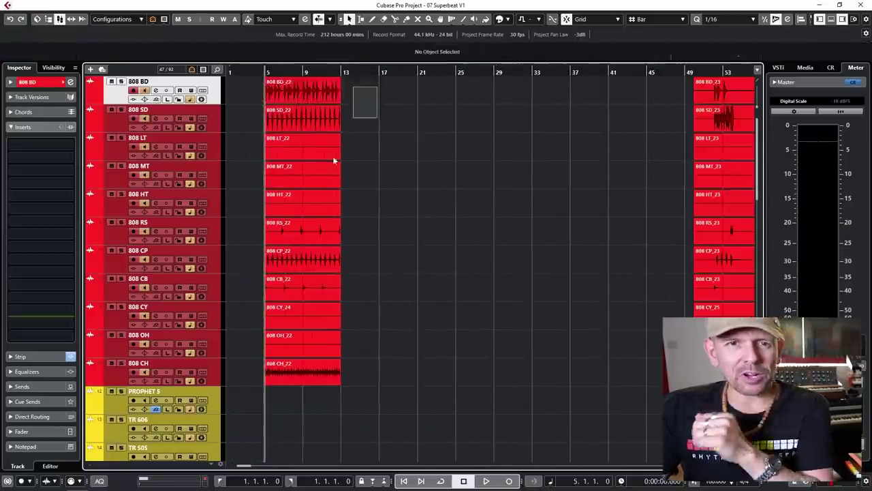
# - Duplicate the eight-bar 808 pattern on all drum tracks three times so it runs to bar 37
pyautogui.click(277, 348)
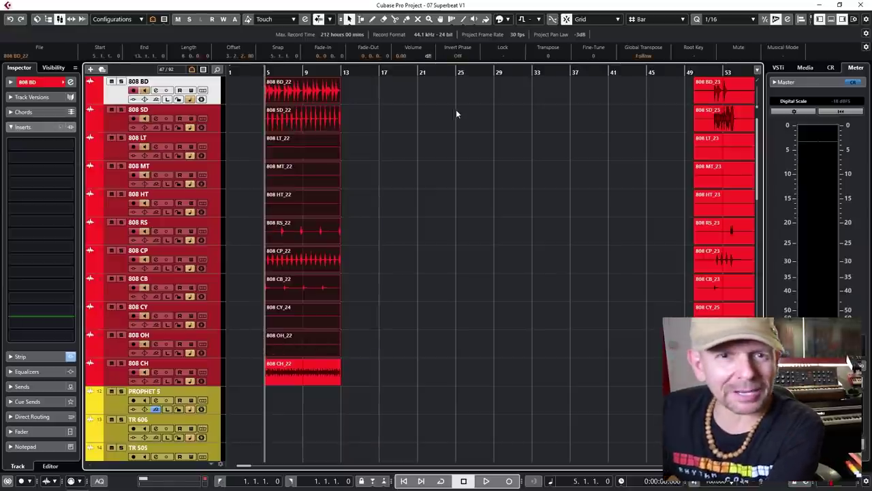
pyautogui.hotkey('ctrl', 'a')
pyautogui.hotkey('ctrl', 'd')
pyautogui.hotkey('ctrl', 'd')
pyautogui.hotkey('ctrl', 'd')
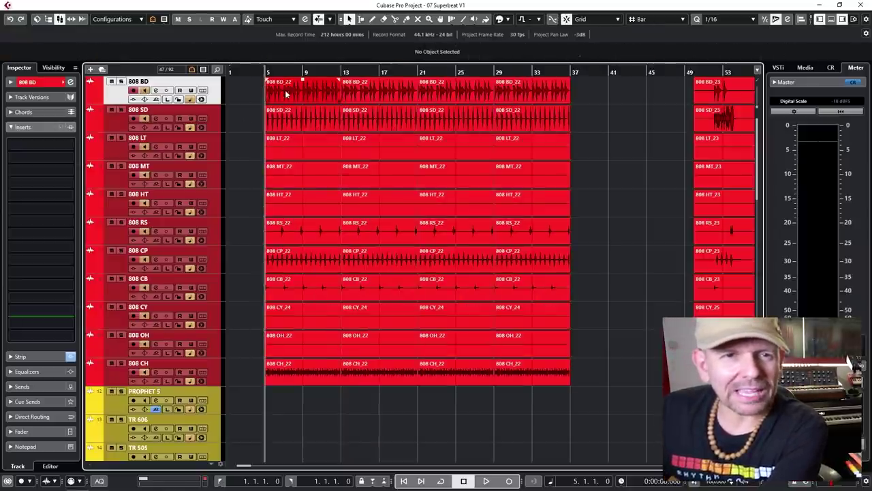
# - Delete the first bass drum clip at bar 5 and shorten the first snare and clap clips to end at bar 12
pyautogui.click(319, 91)
pyautogui.press('Delete')
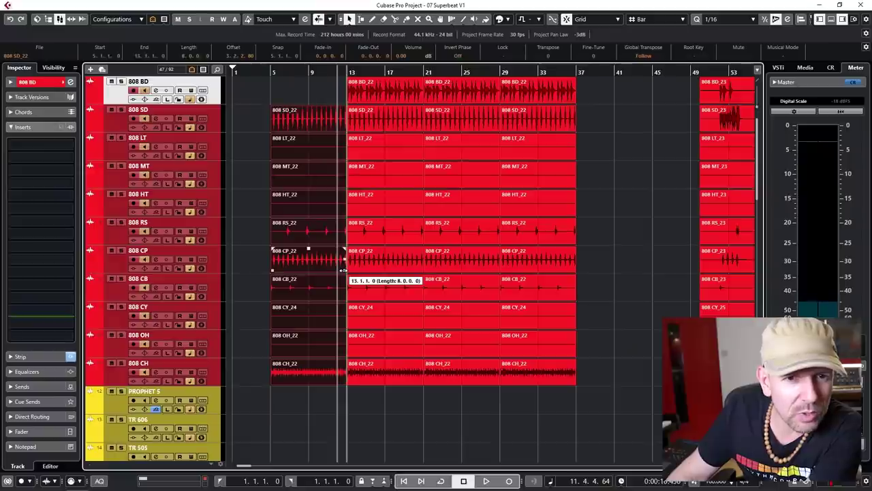
pyautogui.click(247, 263)
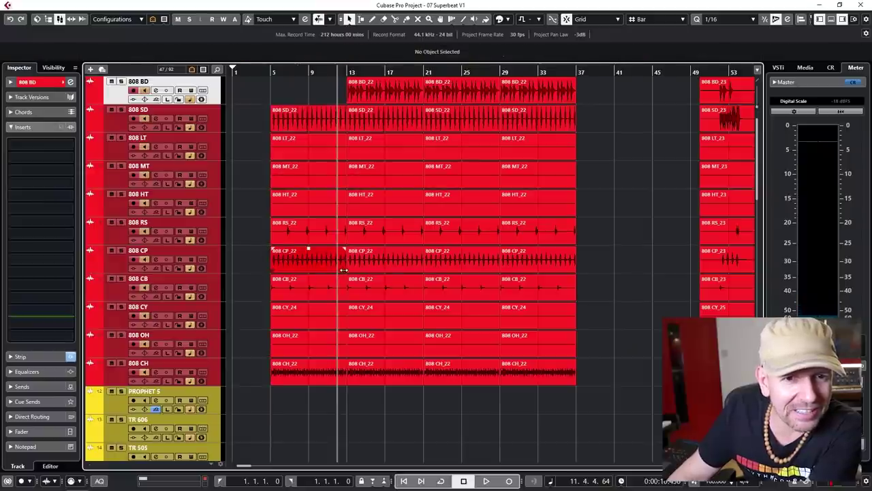
pyautogui.moveTo(344, 271); pyautogui.dragTo(339, 172)
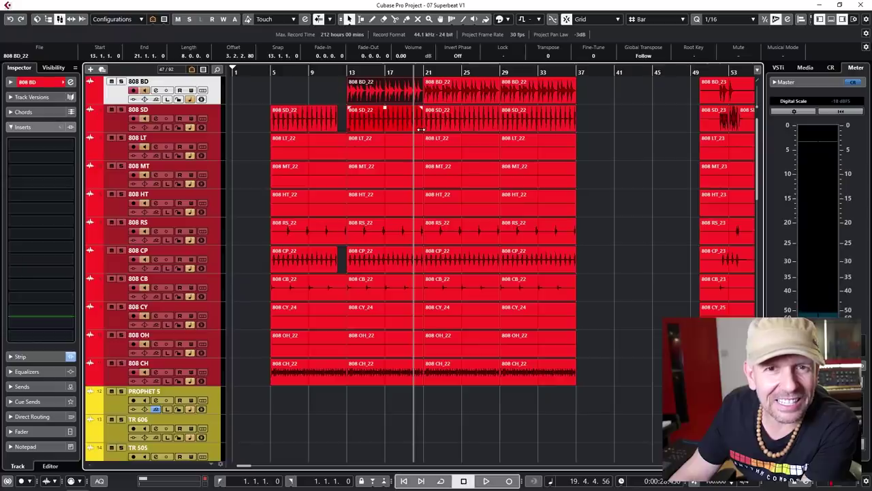
# - Shorten the second snare clip to end at bar 20 and copy the bar 53 snare fill into bar 20
pyautogui.moveTo(727, 114); pyautogui.dragTo(421, 117)
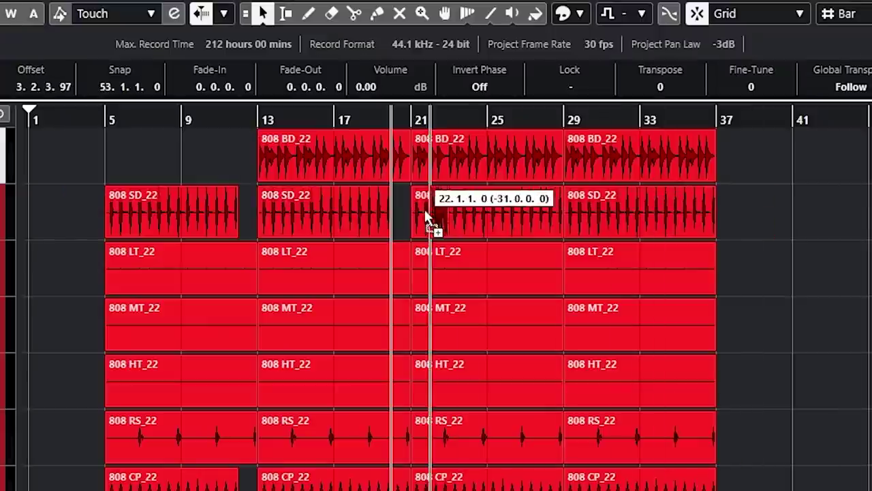
pyautogui.click(477, 277)
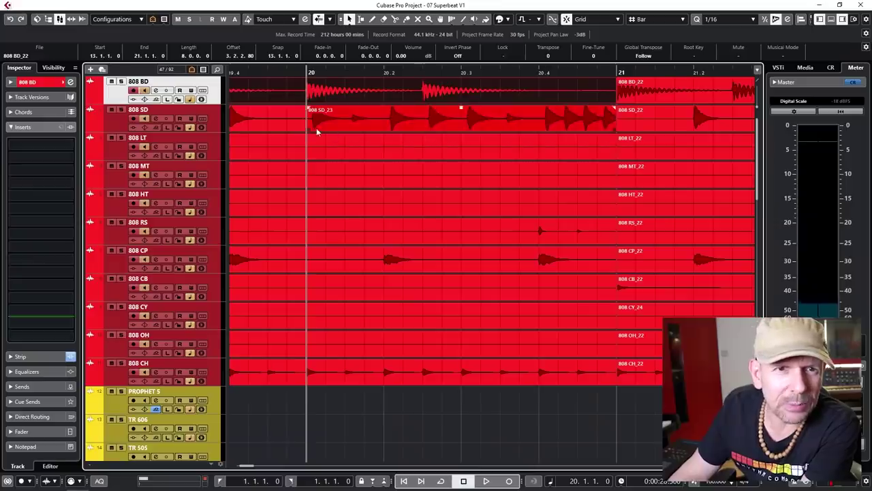
pyautogui.click(325, 127)
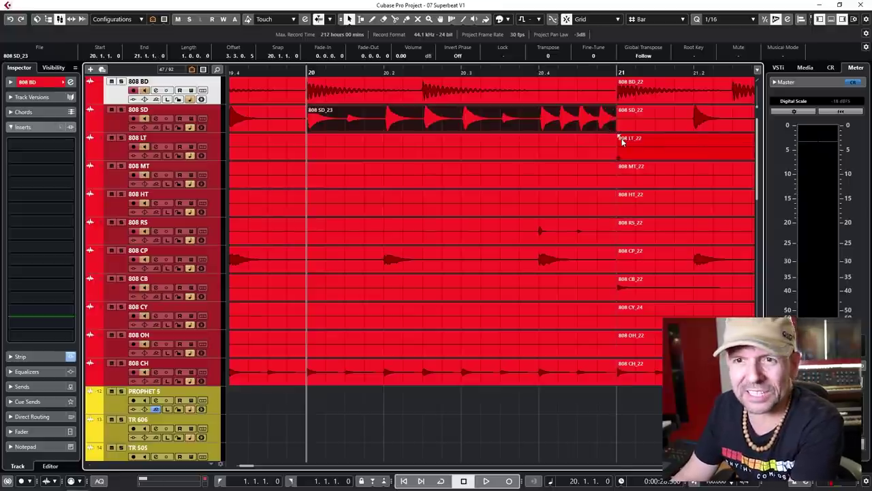
# - Shift all the fill recordings around bar 52 slightly earlier so their first hits line up with bar 52
pyautogui.press('g')
pyautogui.press('g')
pyautogui.press('g')
pyautogui.press('g')
pyautogui.press('g')
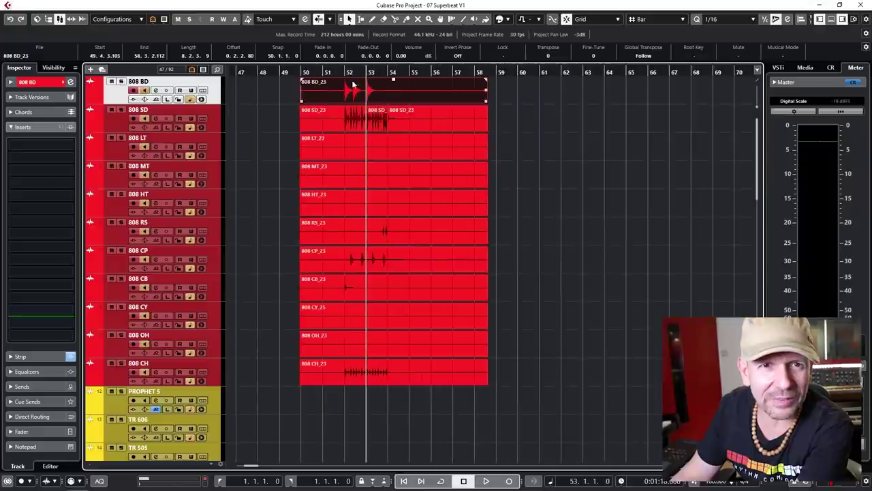
pyautogui.press('h')
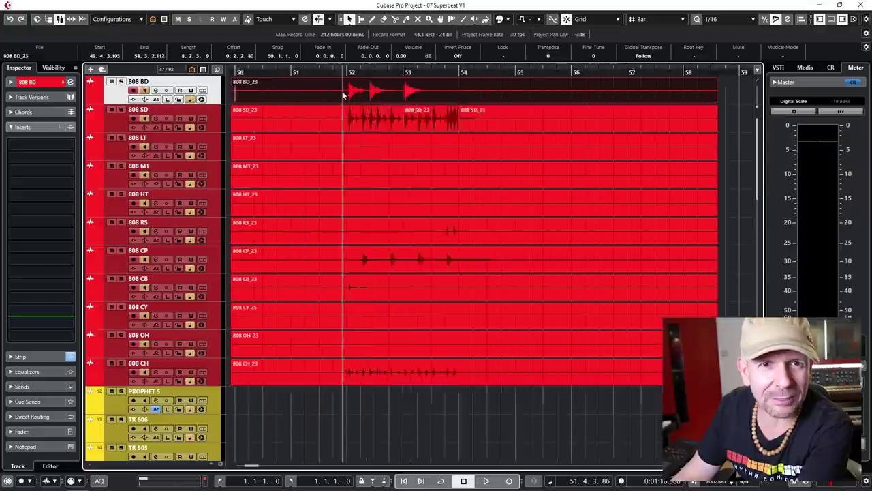
pyautogui.press('h')
pyautogui.click(613, 89)
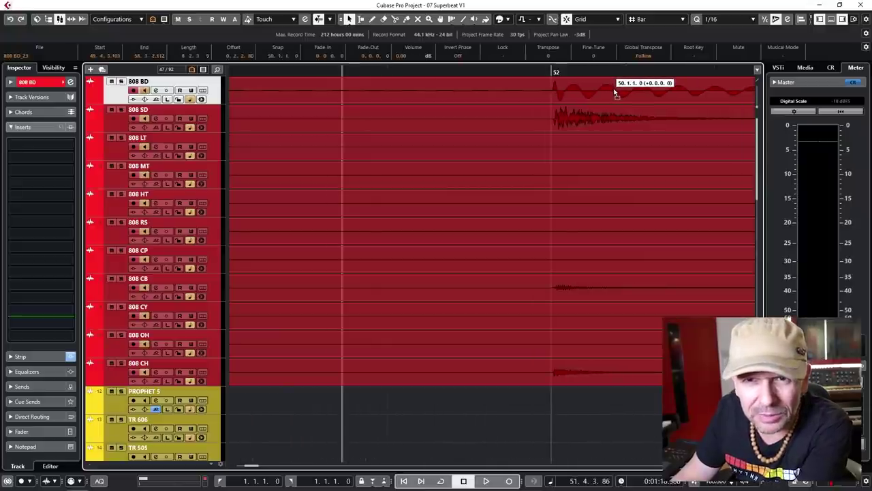
pyautogui.hotkey('ctrl', 'a')
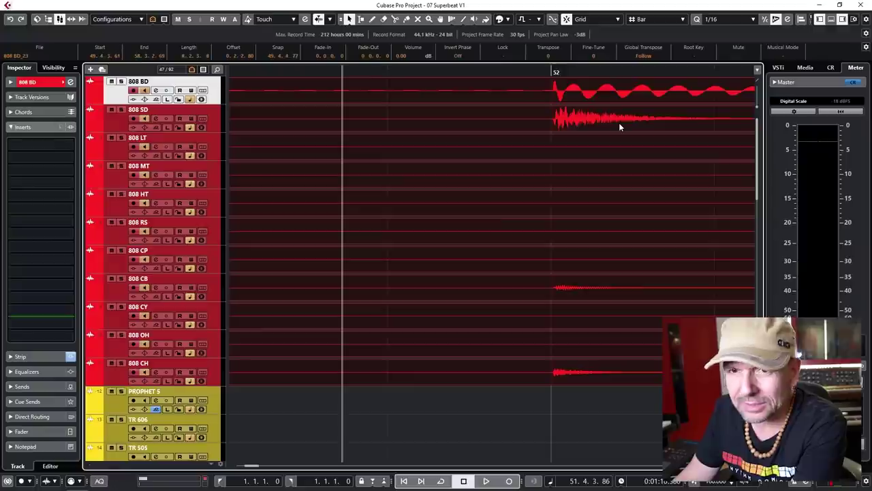
# - Trim the fill recordings on all 808 tracks to the two bars from bar 52 to bar 54
pyautogui.press('g')
pyautogui.press('g')
pyautogui.press('g')
pyautogui.moveTo(449, 101); pyautogui.dragTo(494, 101)
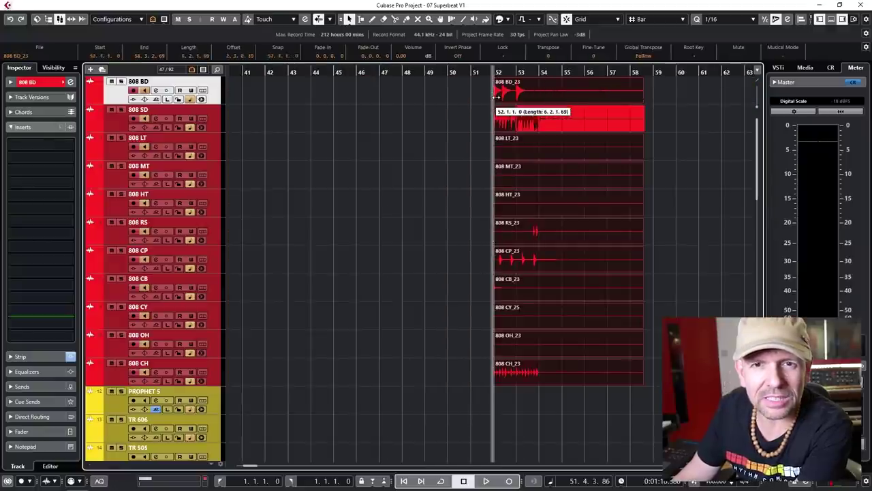
pyautogui.click(562, 117)
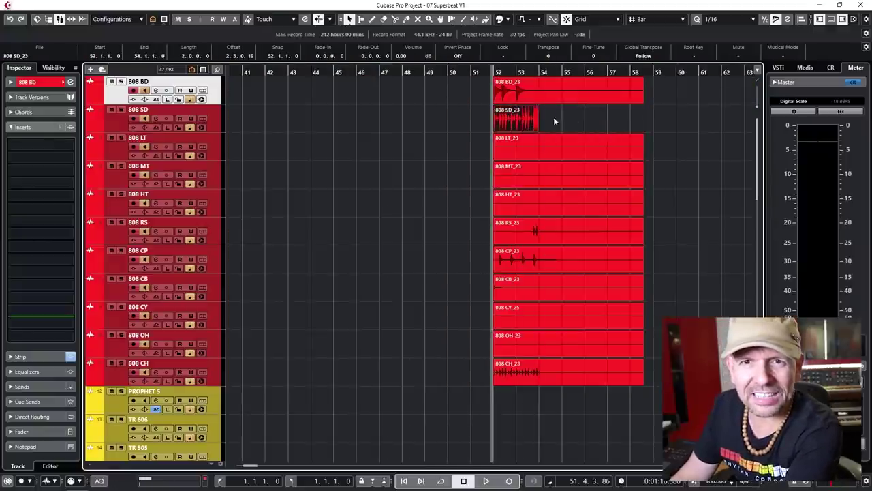
pyautogui.hotkey('ctrl', 'a')
pyautogui.moveTo(643, 379); pyautogui.dragTo(540, 385)
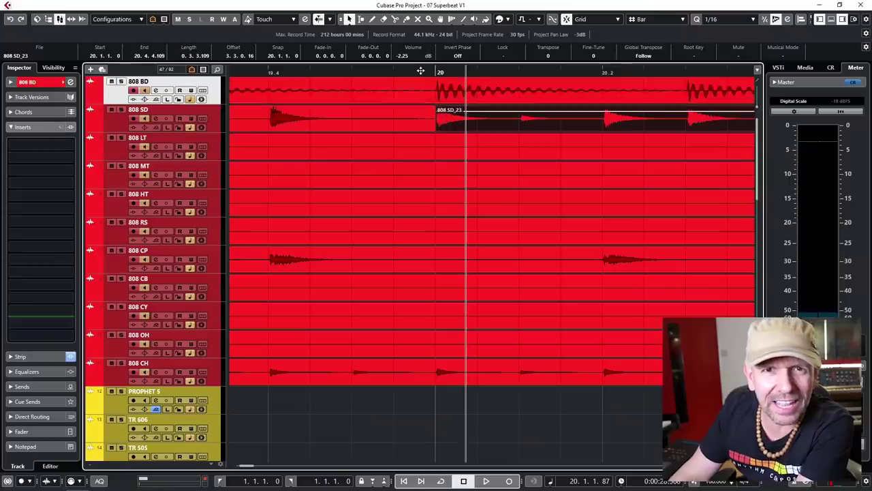
# - Trim the start of the snare clip at bar 21 to 21.1.3.1 and play back the transition from the snare fill
pyautogui.press('space')
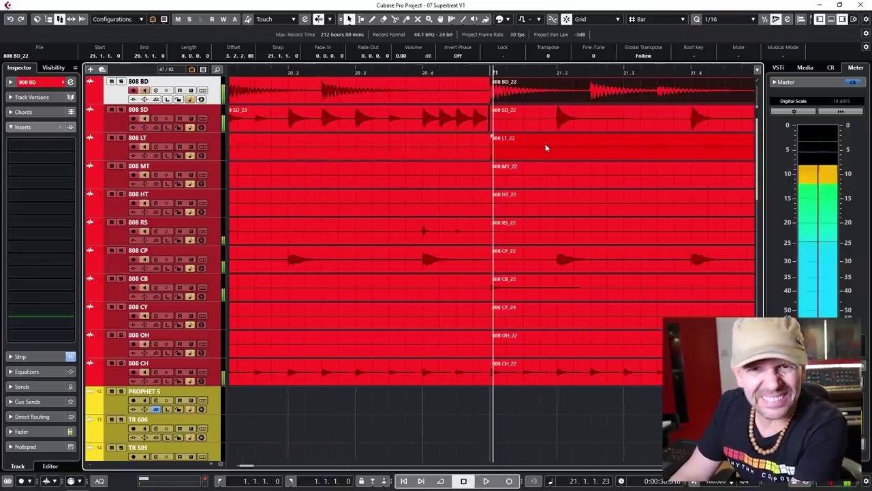
pyautogui.click(496, 129)
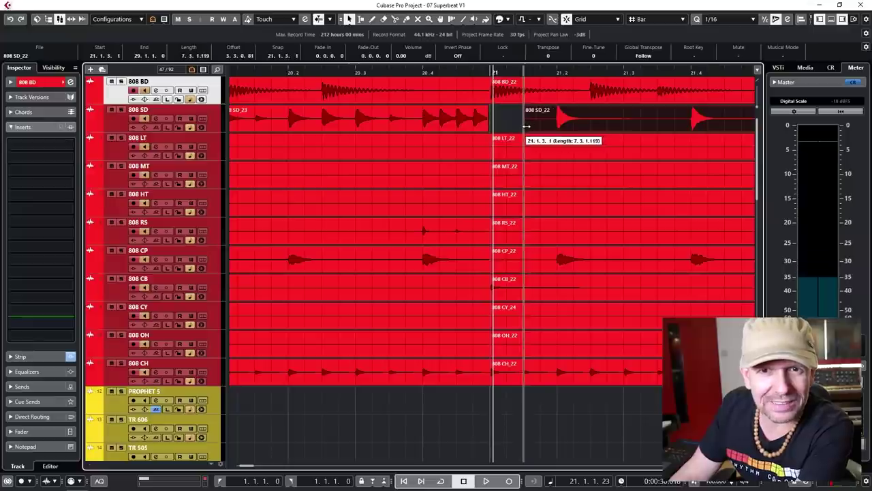
pyautogui.moveTo(487, 130); pyautogui.dragTo(516, 130)
pyautogui.hotkey('shift', 'f')
pyautogui.press('space')
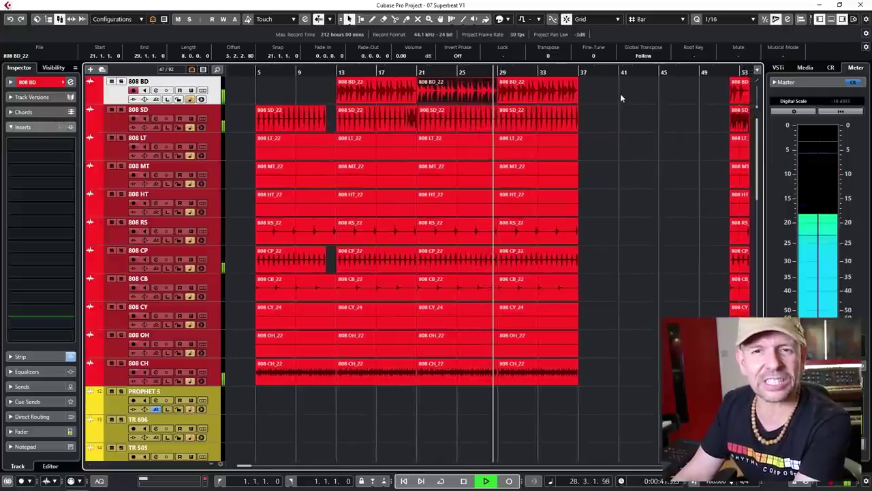
pyautogui.press('space')
# - Move the last eight-bar block of 808 clips from bar 29 to bar 73 to make room for the fill
pyautogui.moveTo(617, 135); pyautogui.dragTo(540, 408)
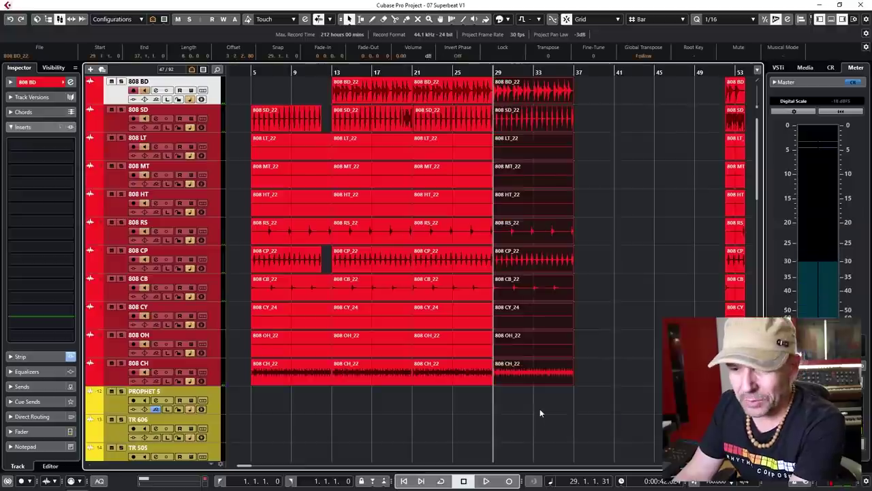
pyautogui.click(536, 401)
pyautogui.press('g')
pyautogui.press('g')
pyautogui.moveTo(427, 96); pyautogui.dragTo(394, 392)
pyautogui.moveTo(395, 97); pyautogui.dragTo(609, 97)
# - Move the two-bar fill clips from bar 52 to bar 29, leaving out the bass drum clip
pyautogui.moveTo(483, 93); pyautogui.dragTo(374, 104)
pyautogui.press('h')
pyautogui.press('h')
pyautogui.press('h')
pyautogui.press('h')
pyautogui.click(577, 91)
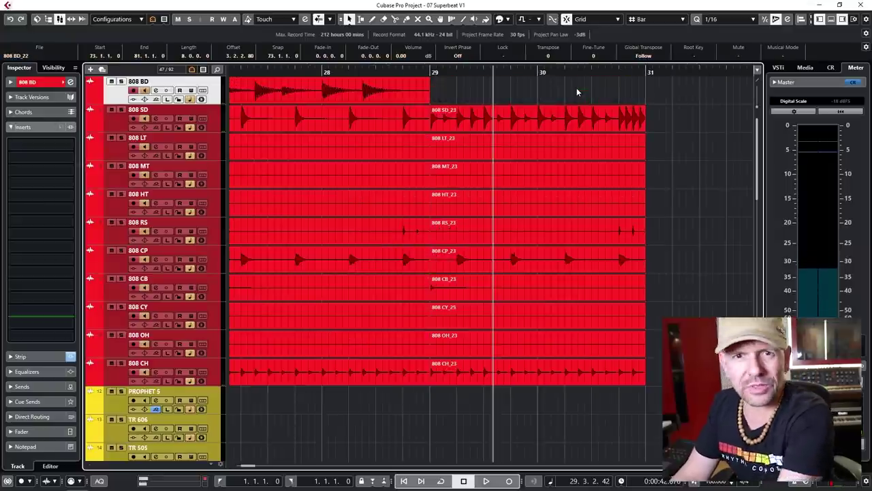
# - Move the second bar of the snare fill to bar 32 and repeat its first bar at bars 30 and 31
pyautogui.moveTo(546, 119); pyautogui.dragTo(653, 125)
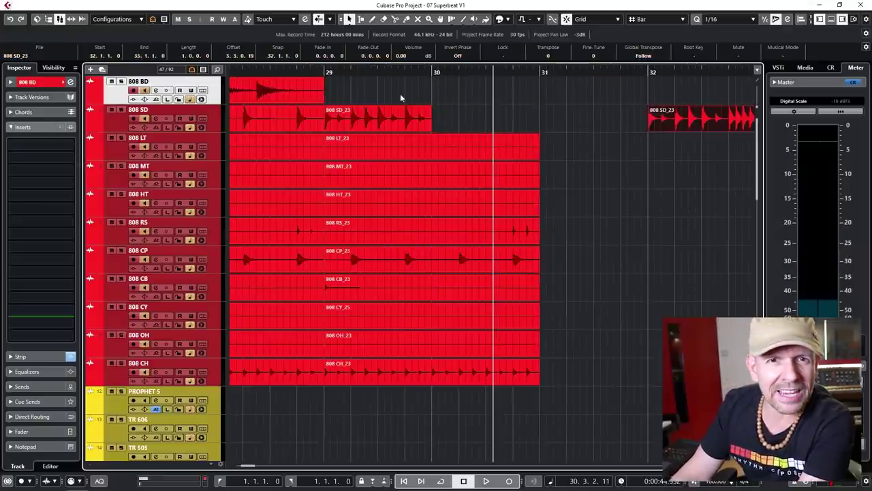
pyautogui.click(409, 117)
pyautogui.hotkey('ctrl', 'd')
pyautogui.hotkey('ctrl', 'd')
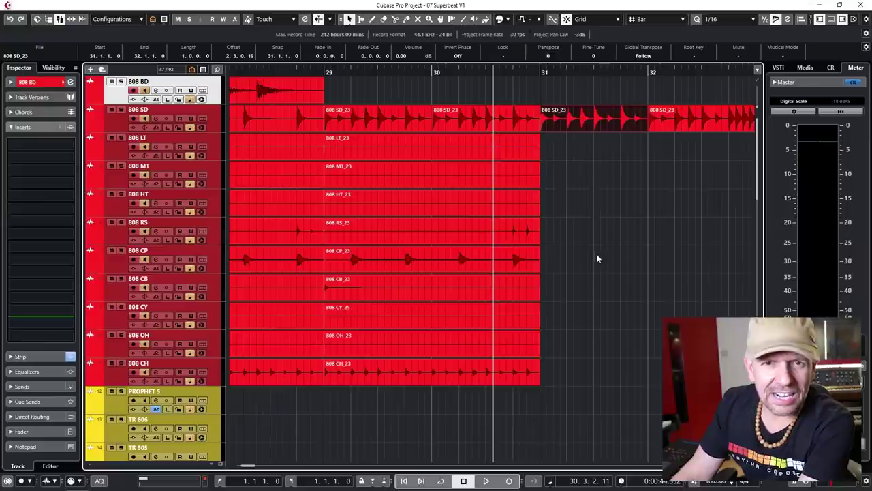
# - Duplicate the rimshot through closed hi-hat fill clips to bar 31, and delete both rimshot fill clips at bars 29 and 31
pyautogui.moveTo(581, 232); pyautogui.dragTo(440, 380)
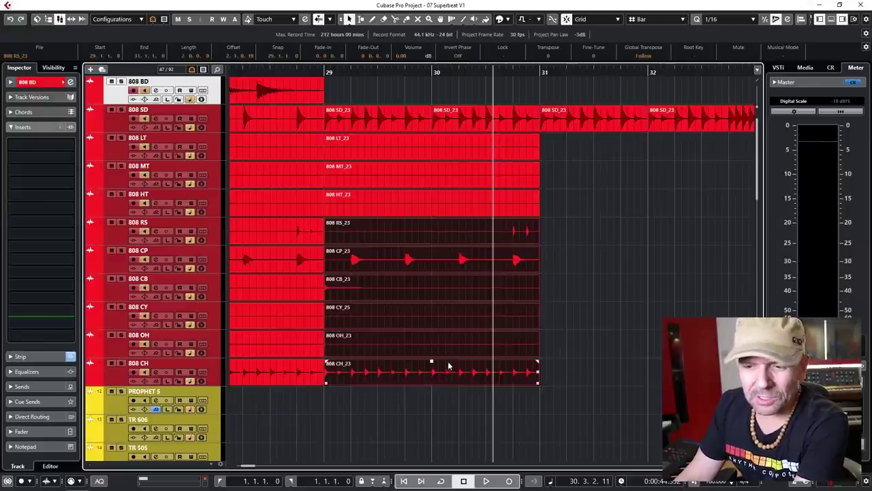
pyautogui.hotkey('ctrl', 'd')
pyautogui.click(450, 226)
pyautogui.press('Delete')
pyautogui.click(571, 234)
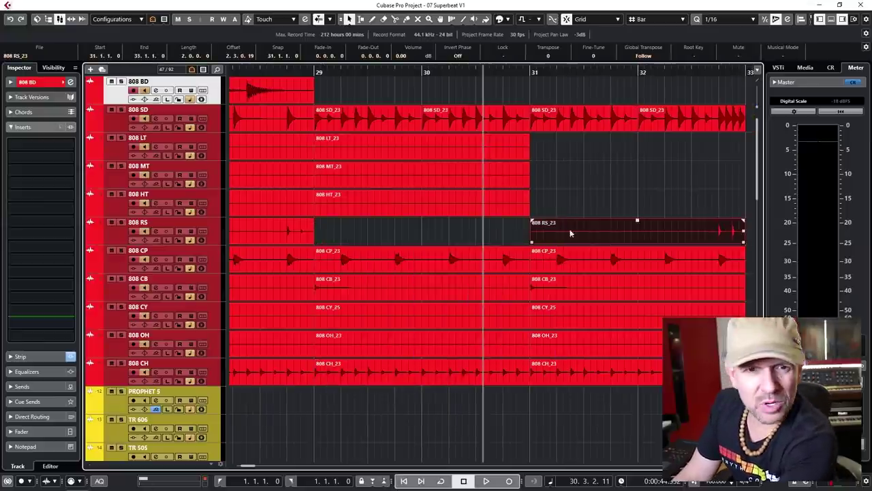
pyautogui.press('Delete')
# - Play back the fill and move the eight-bar block of 808 clips from bar 73 to bar 33
pyautogui.press('space')
pyautogui.press('g')
pyautogui.press('g')
pyautogui.press('g')
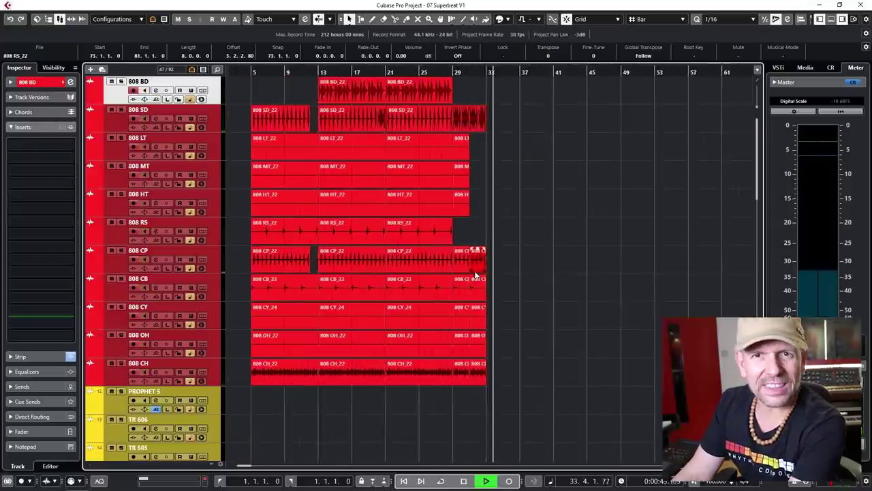
pyautogui.moveTo(551, 84); pyautogui.dragTo(409, 87)
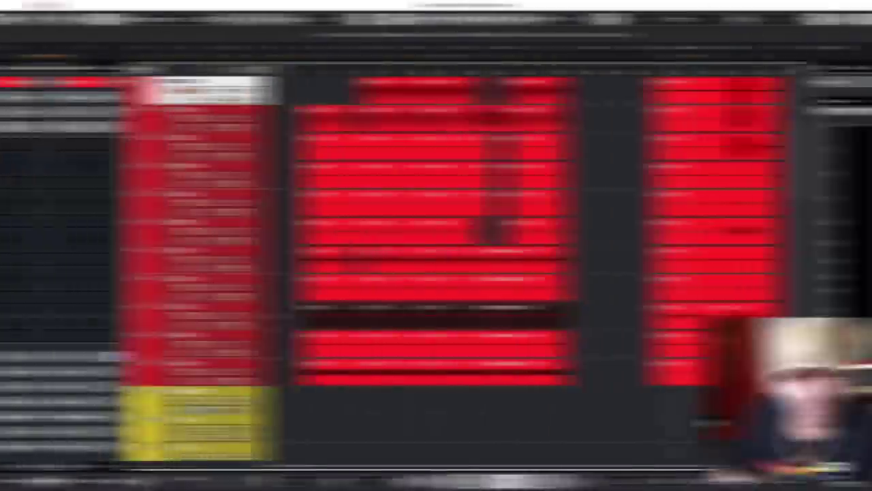
# - Delete the silent cymbal clips across the arrangement and place a single hit from the cymbal recording at bar 41
pyautogui.press('Delete')
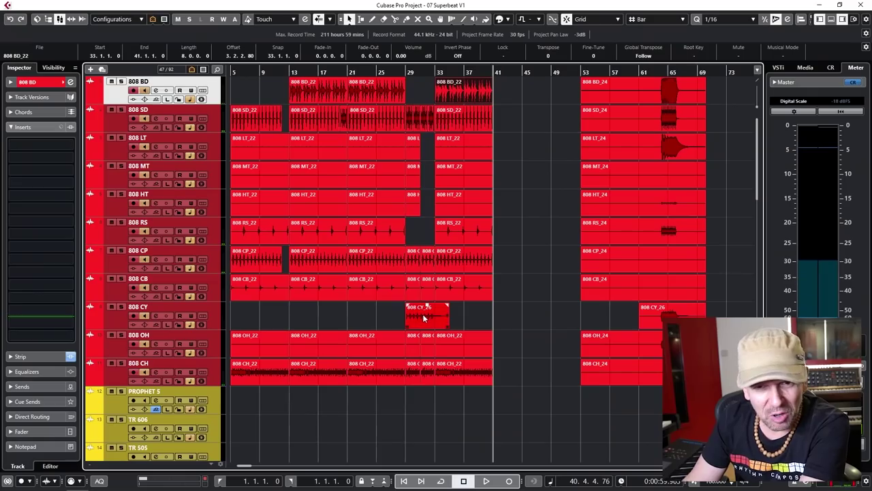
pyautogui.moveTo(423, 318); pyautogui.dragTo(489, 317)
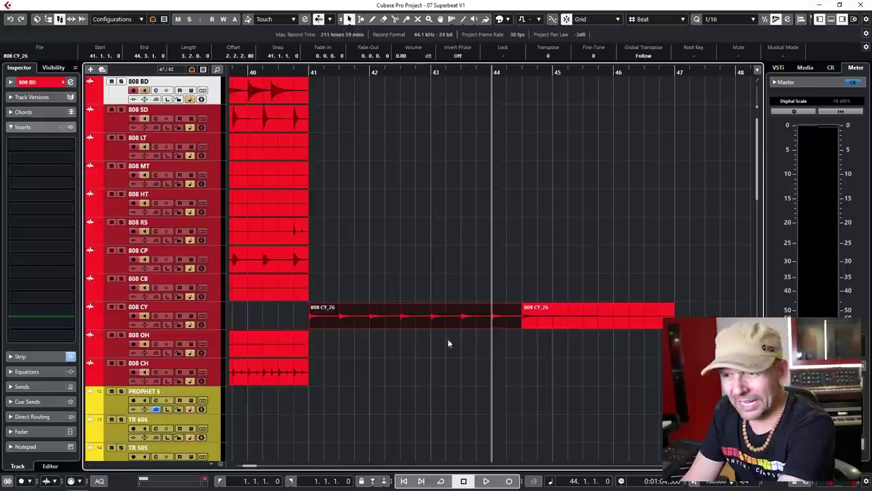
pyautogui.moveTo(340, 321); pyautogui.dragTo(340, 321)
pyautogui.press('space')
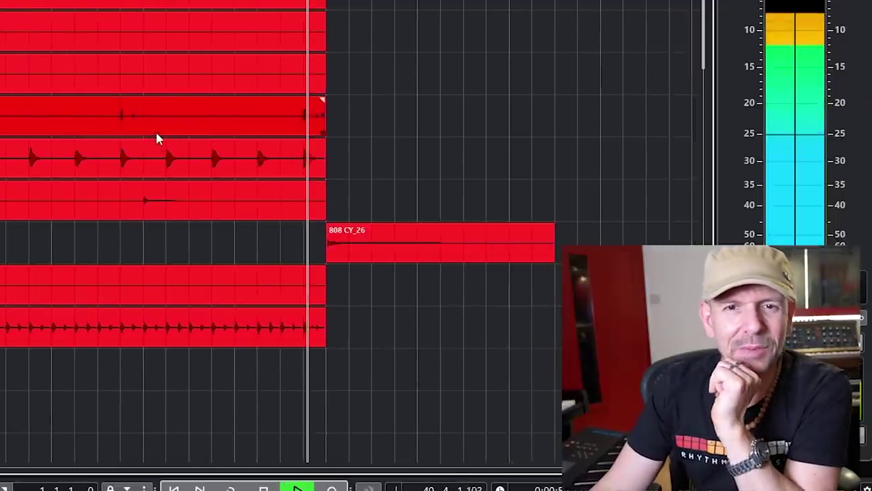